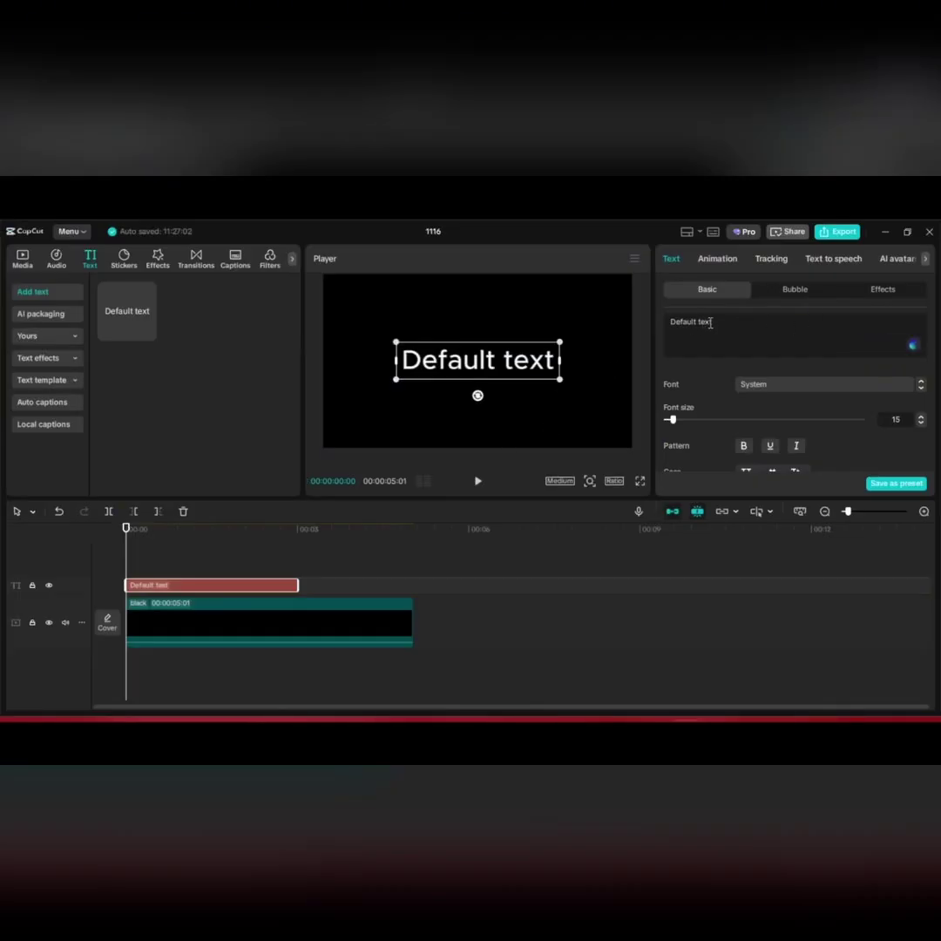
Replace the default text with the copied row of years 1920 to 2020 and slide it horizontally until 1957 sits near the frame's centre.
left_click_drag(716, 322, 664, 322)
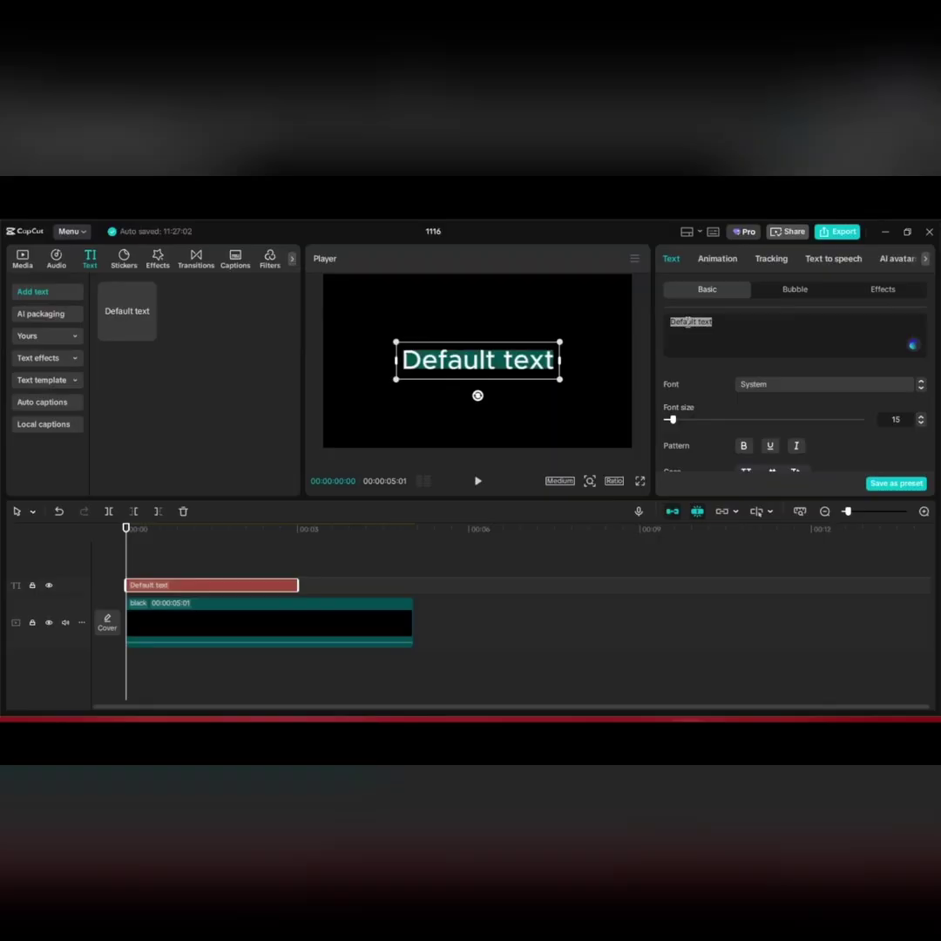
key("ctrl+v")
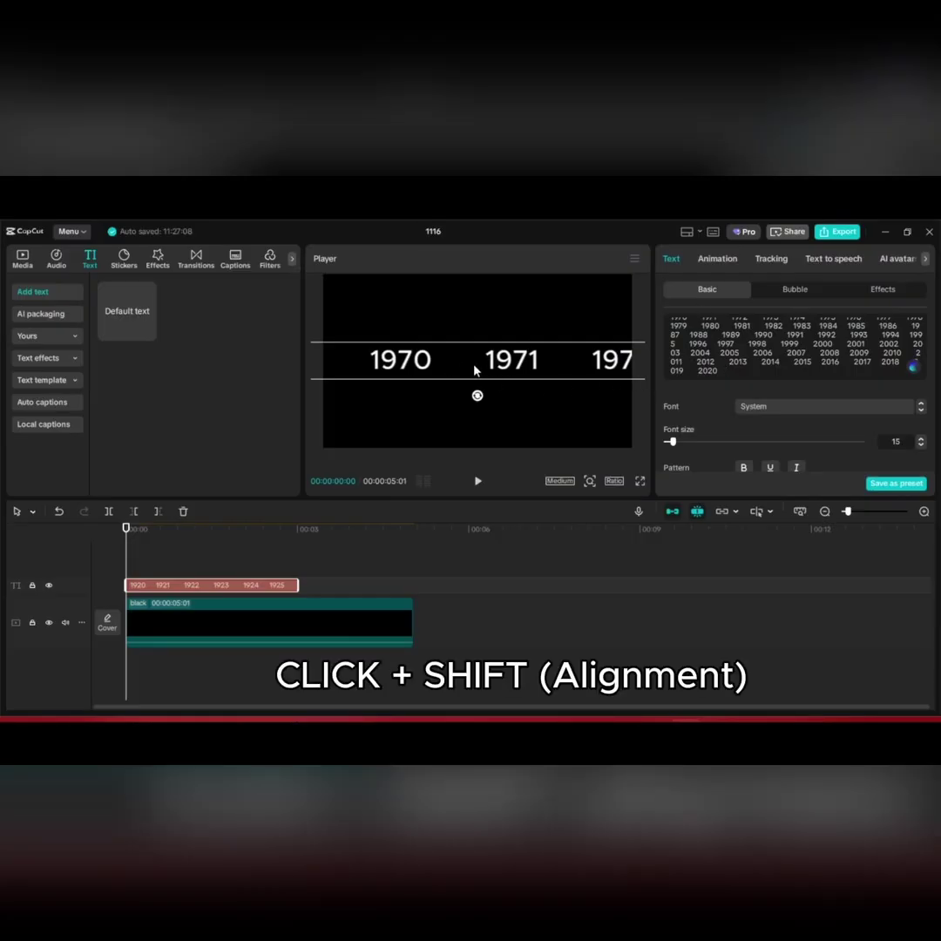
left_click_drag(475, 366, 616, 361)
left_click_drag(383, 362, 494, 364)
left_click_drag(289, 364, 456, 362)
left_click_drag(347, 362, 517, 371)
left_click_drag(423, 362, 467, 367)
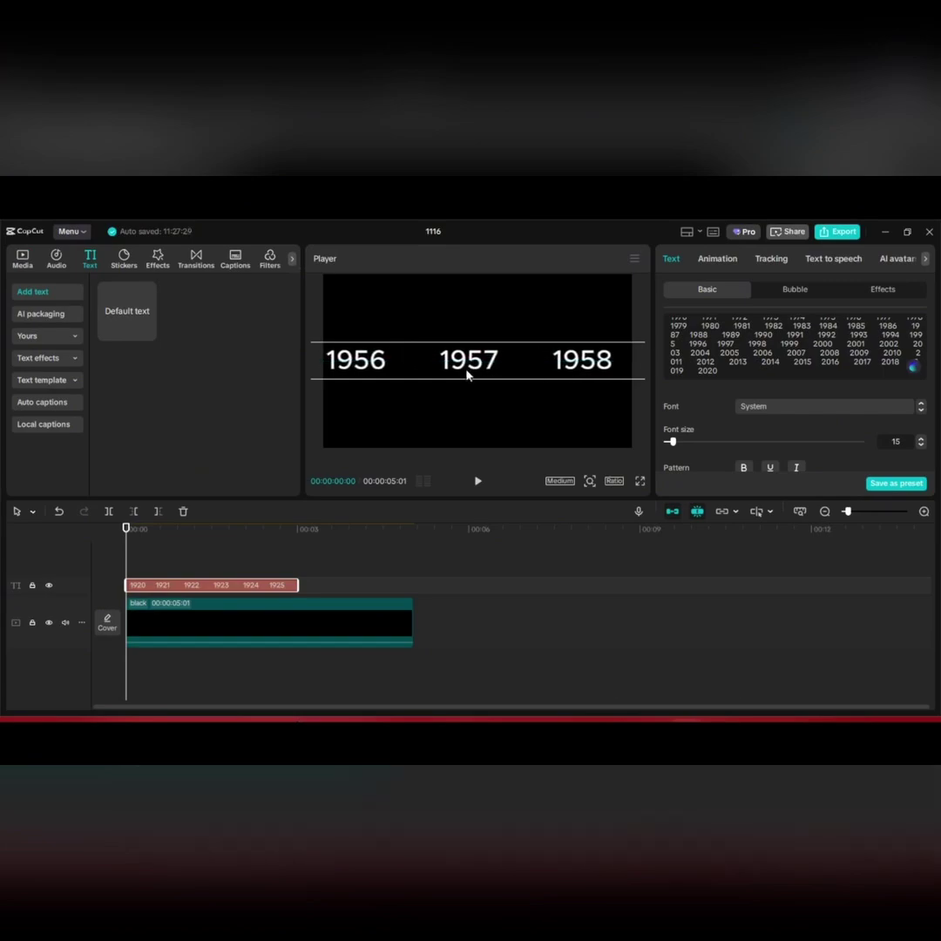
Add a Position keyframe to the years text at the start of the timeline, with X at 18630.
scroll(795, 421, "down", 1)
scroll(795, 421, "down", 6)
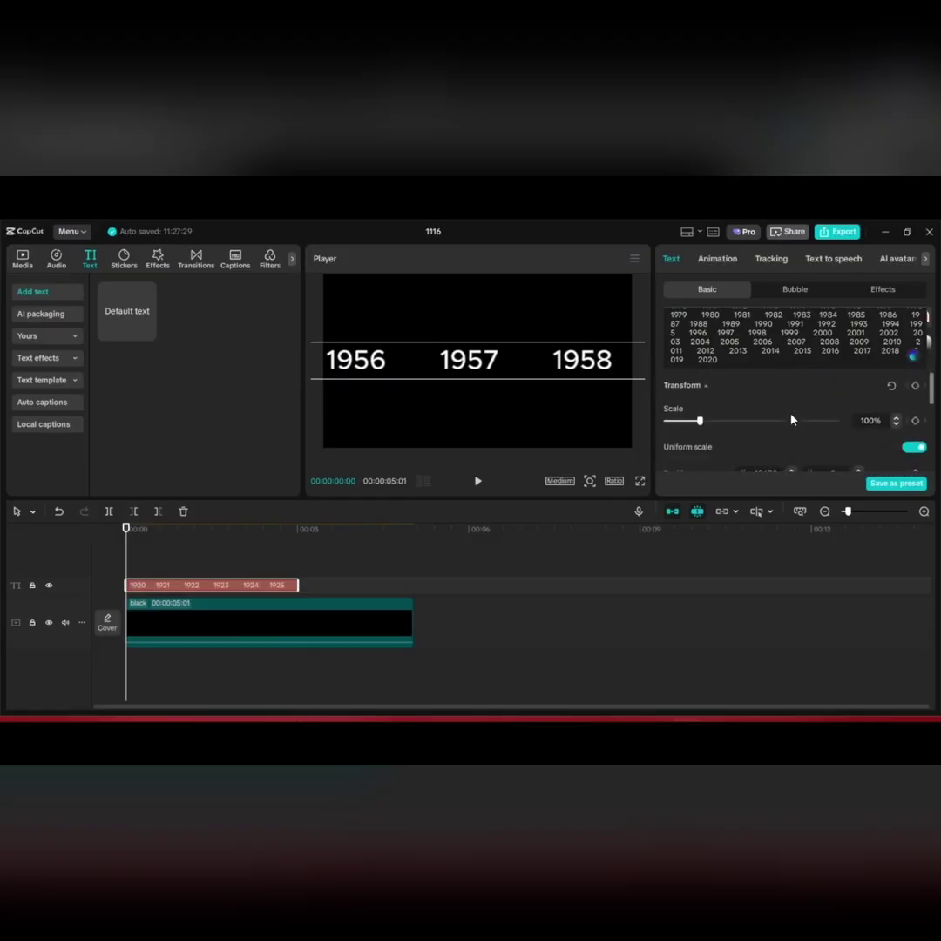
scroll(791, 420, "up", 2)
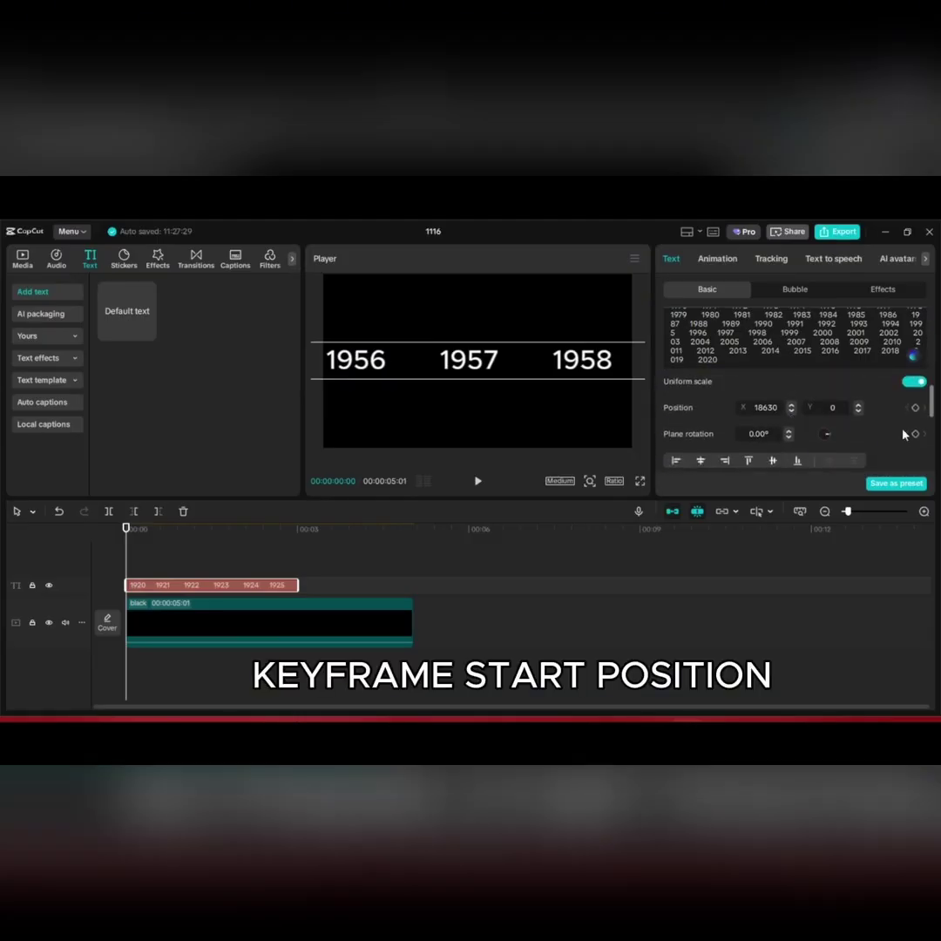
left_click(914, 408)
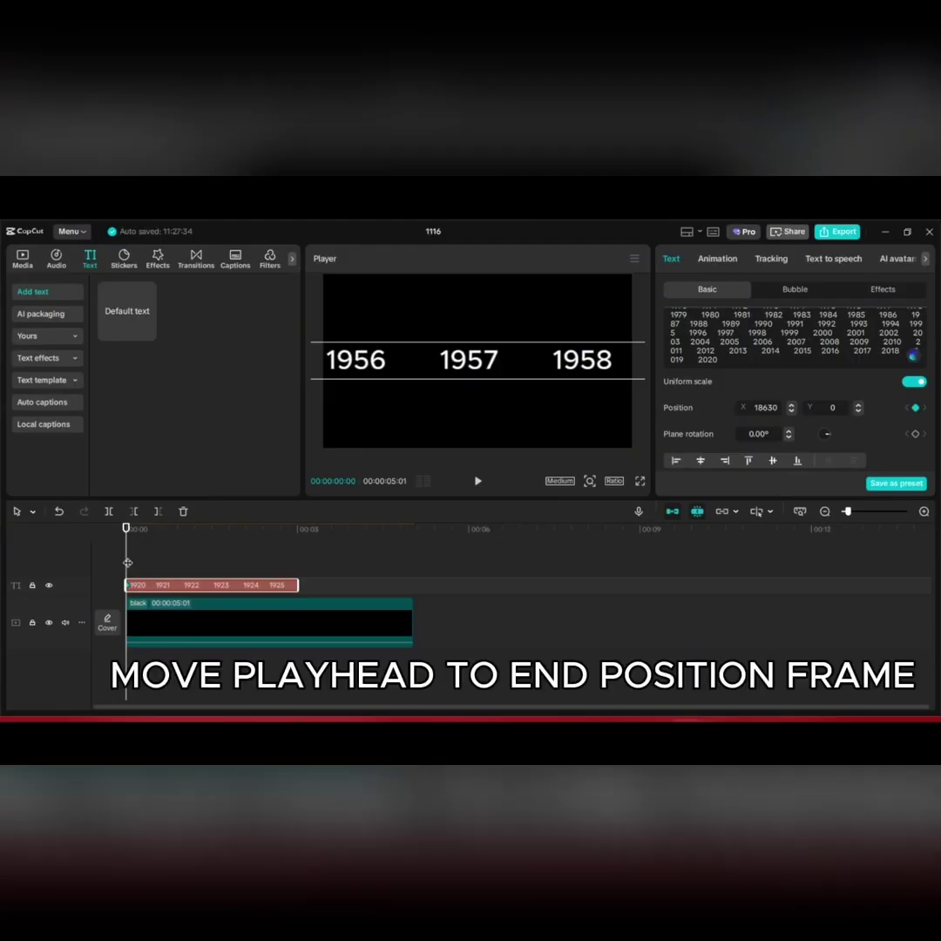
At 00:00:00:26, slide the years text horizontally until 1972 is centred, at about X -1736, to create the end position keyframe.
left_click_drag(127, 563, 175, 562)
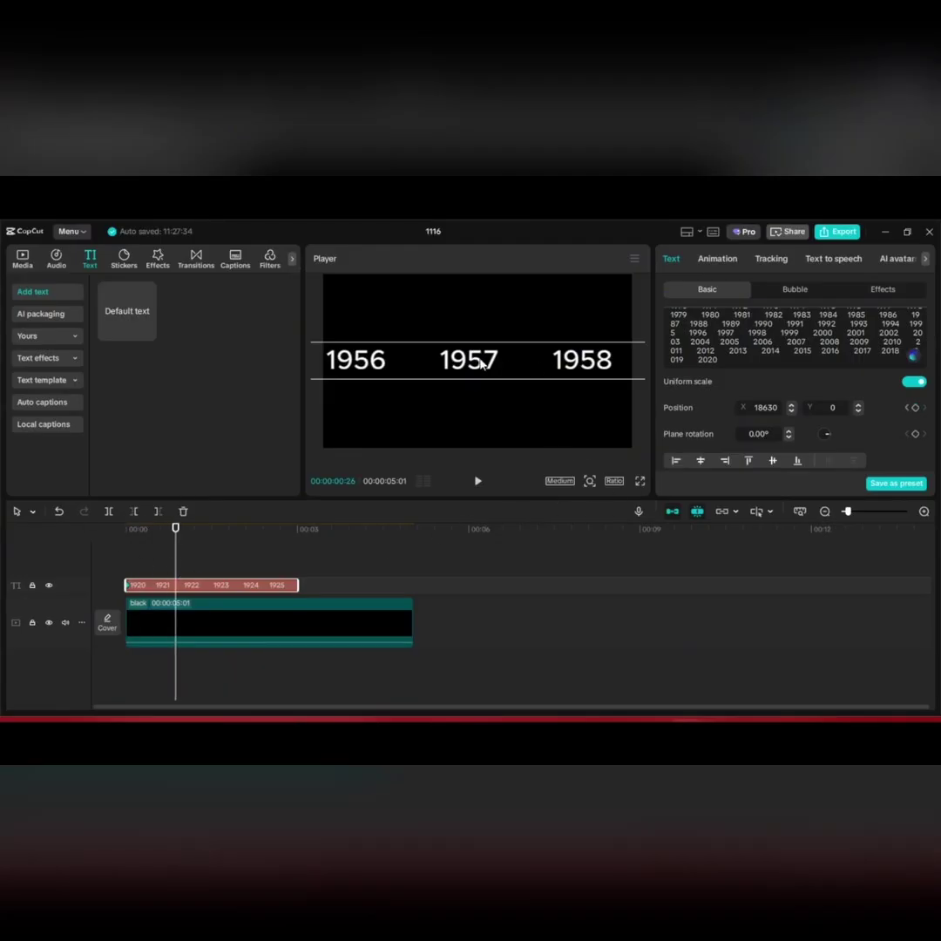
left_click_drag(470, 364, 363, 364)
left_click_drag(527, 365, 377, 365)
left_click_drag(610, 364, 231, 393)
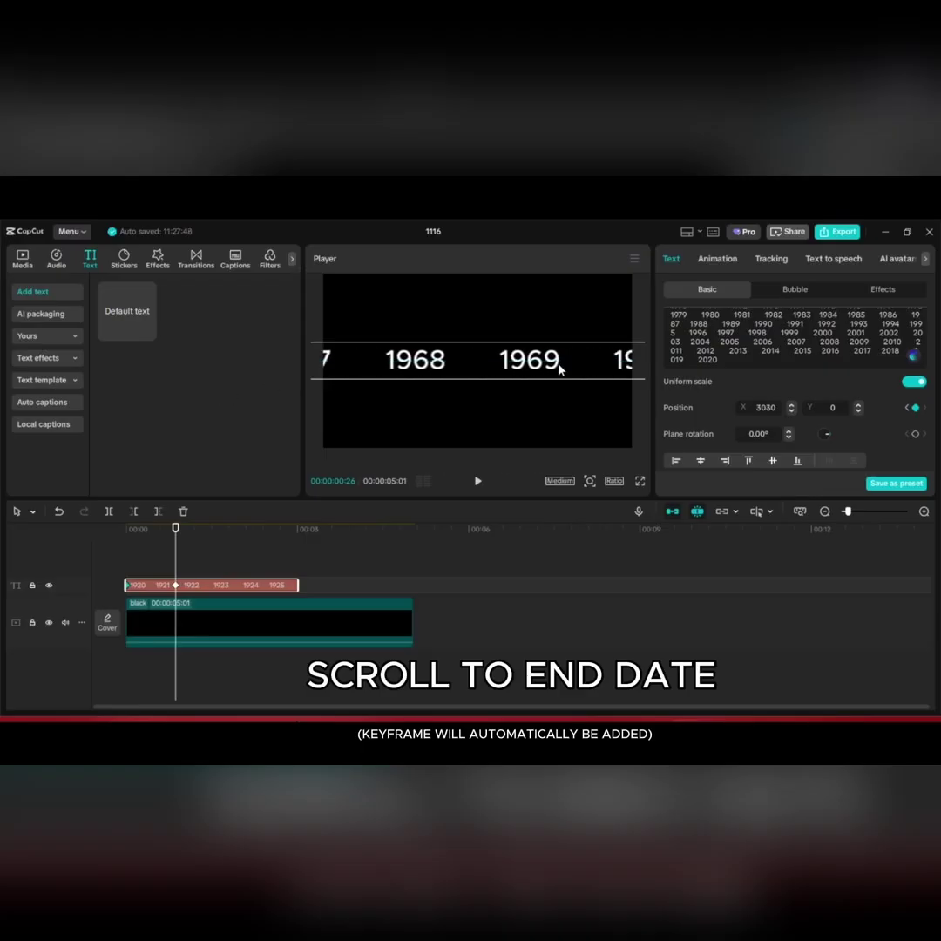
left_click_drag(551, 362, 252, 375)
left_click_drag(523, 374, 433, 367)
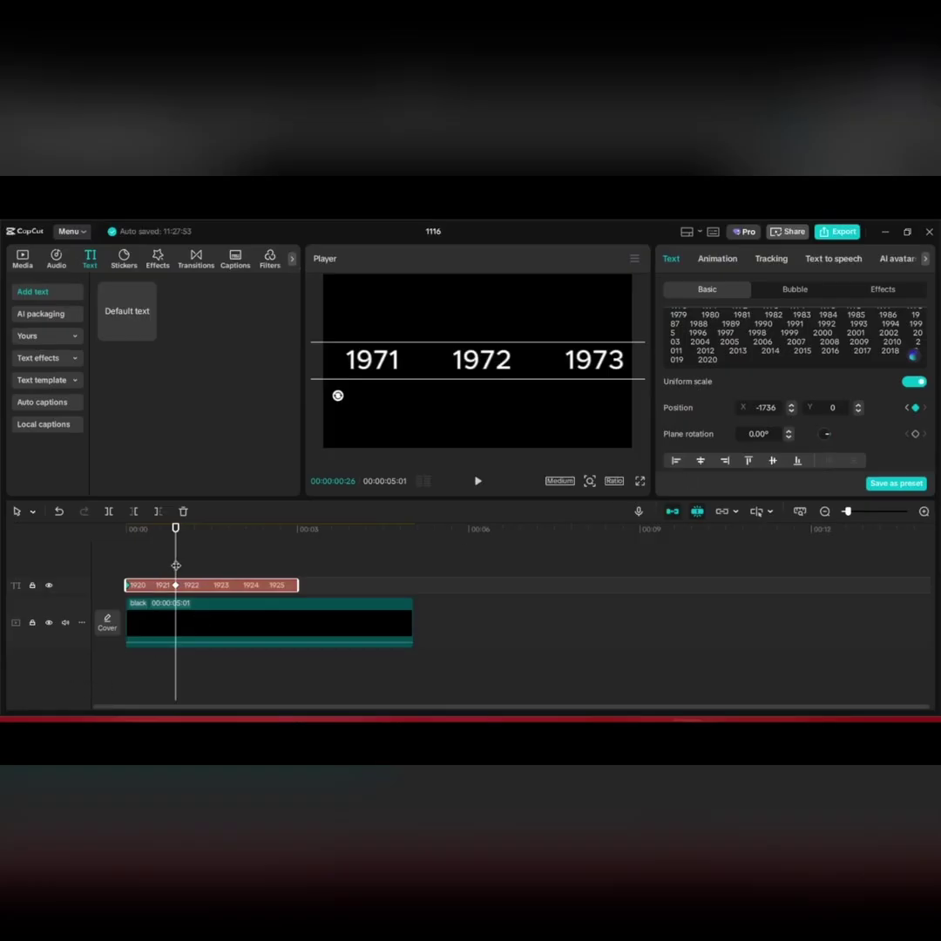
Preview the scroll and speed it up by moving the text's end keyframe earlier, to about 00:00:00:16.
left_click_drag(176, 565, 84, 558)
key("space")
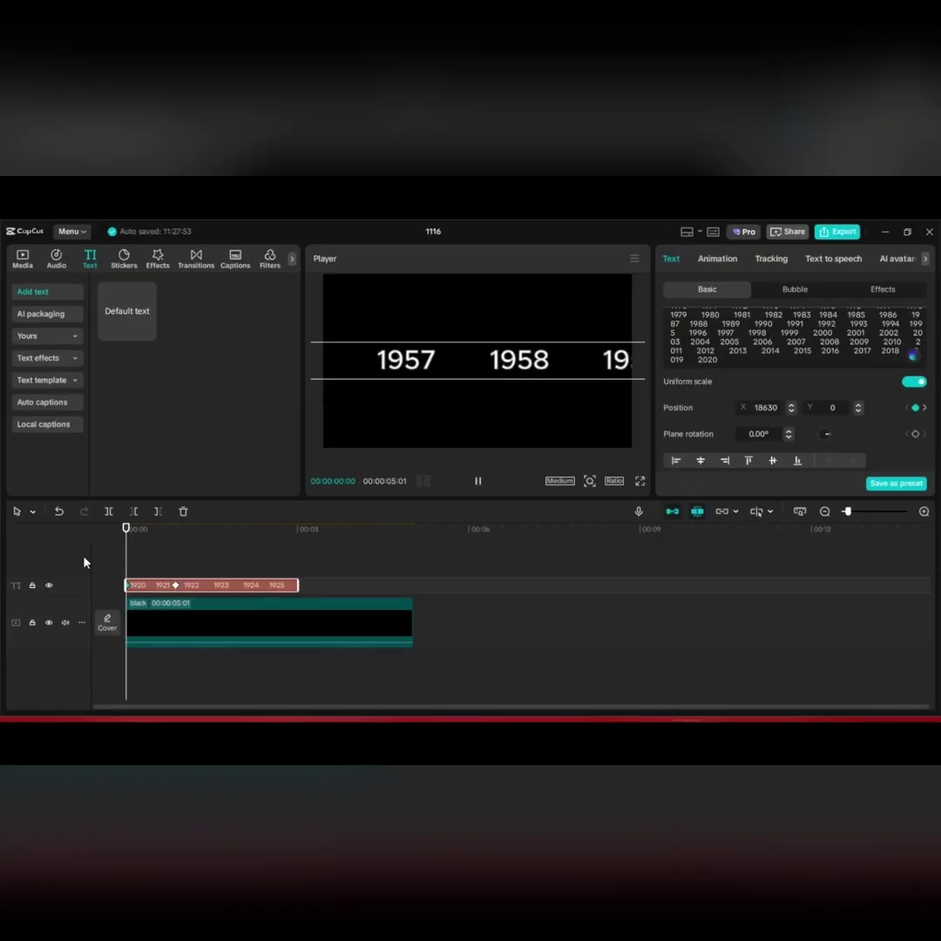
left_click(175, 585)
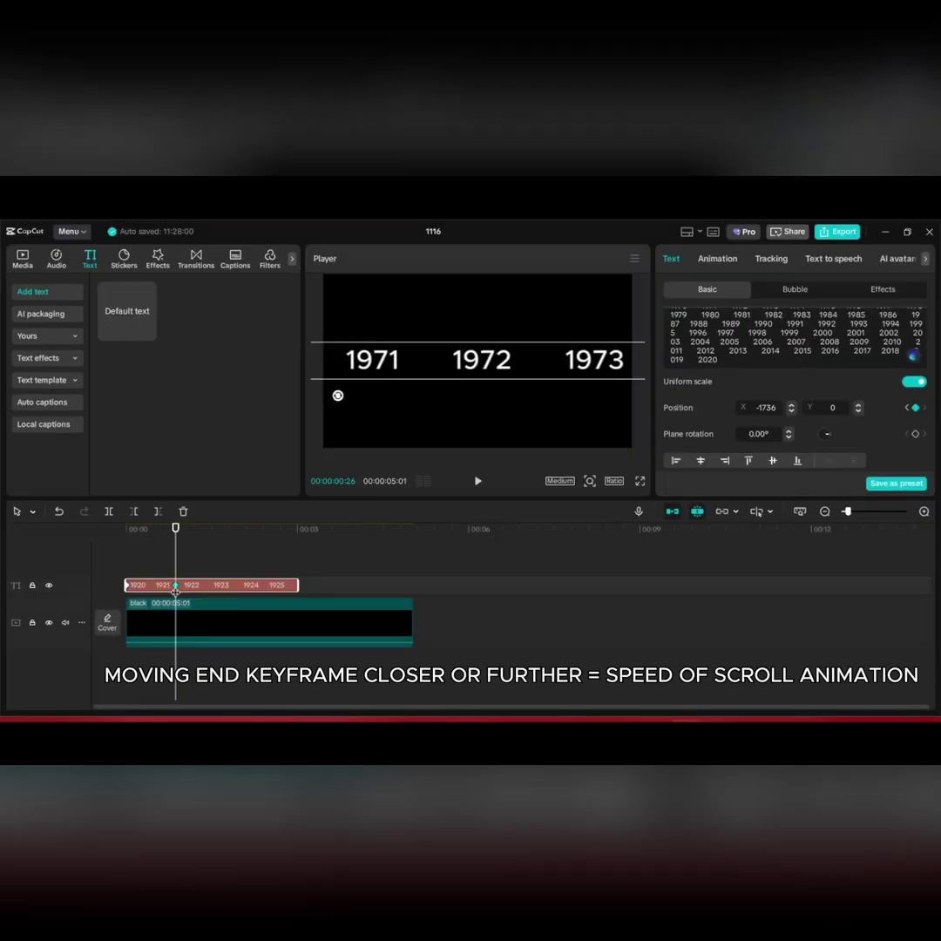
left_click_drag(175, 590, 158, 591)
key("space")
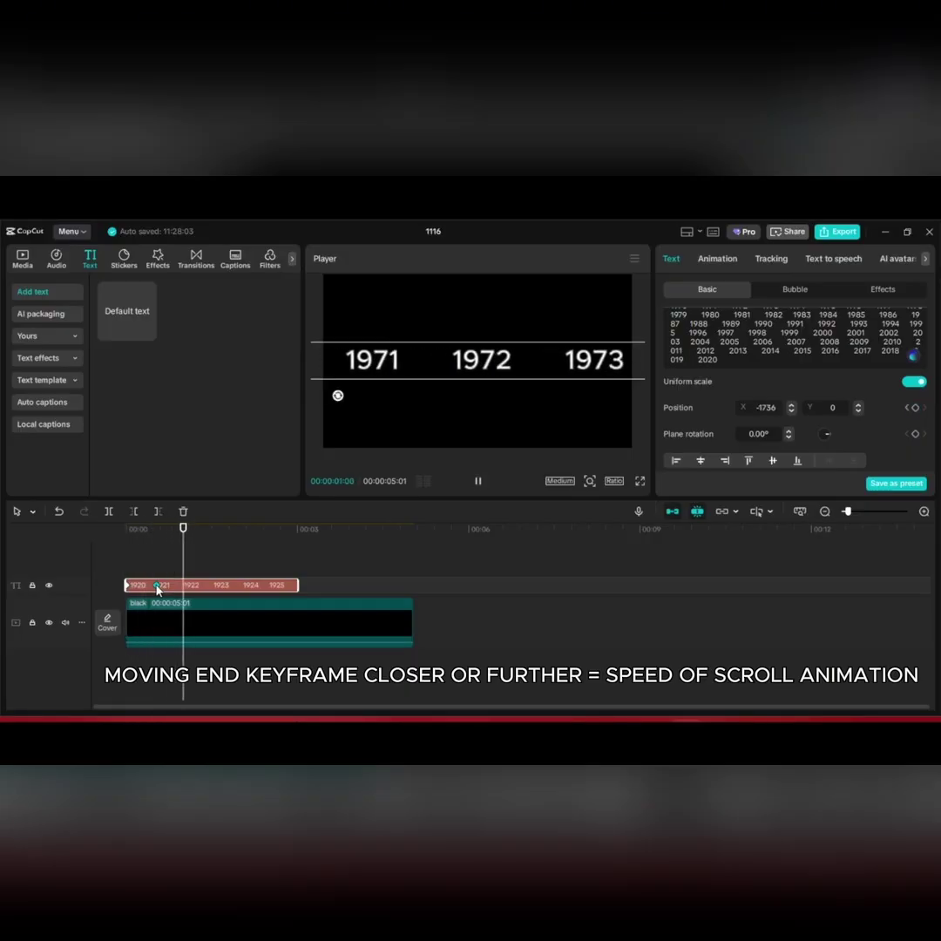
key("space")
Try the end keyframe at an earlier and a later time, preview each scroll speed, and undo these keyframe moves.
left_click(153, 588)
left_click_drag(153, 588, 146, 590)
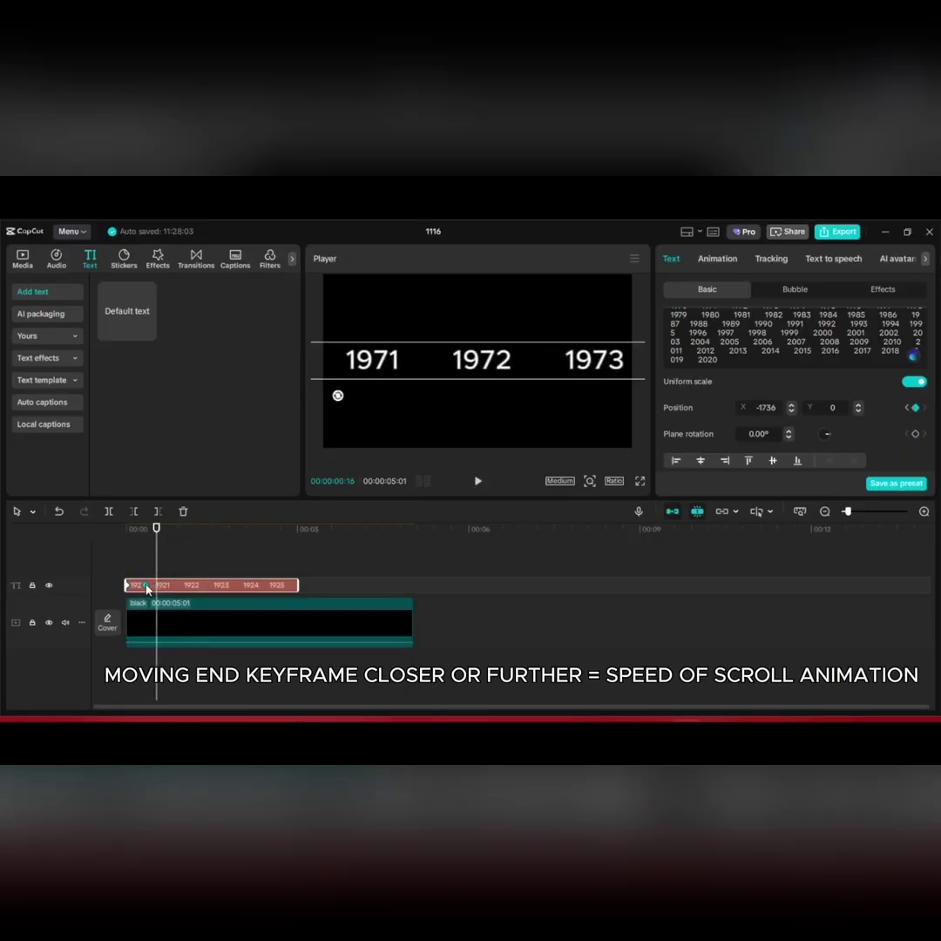
key("Home")
key("space")
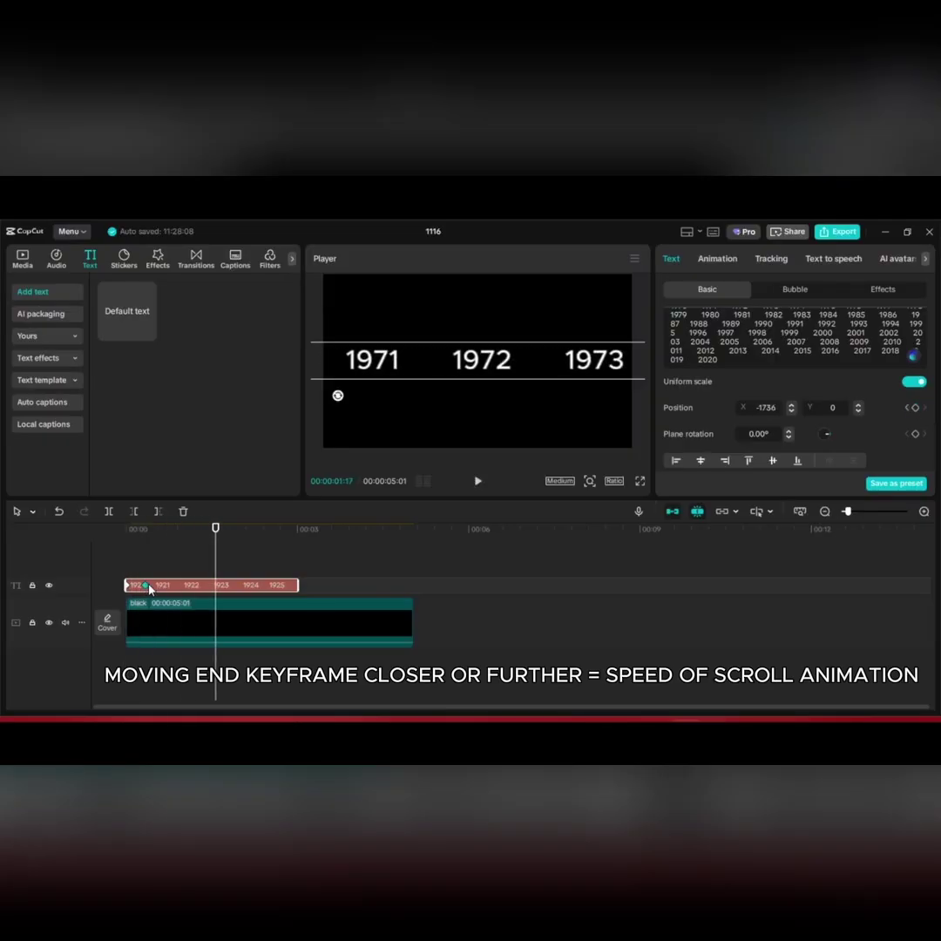
left_click_drag(148, 588, 177, 590)
key("Home")
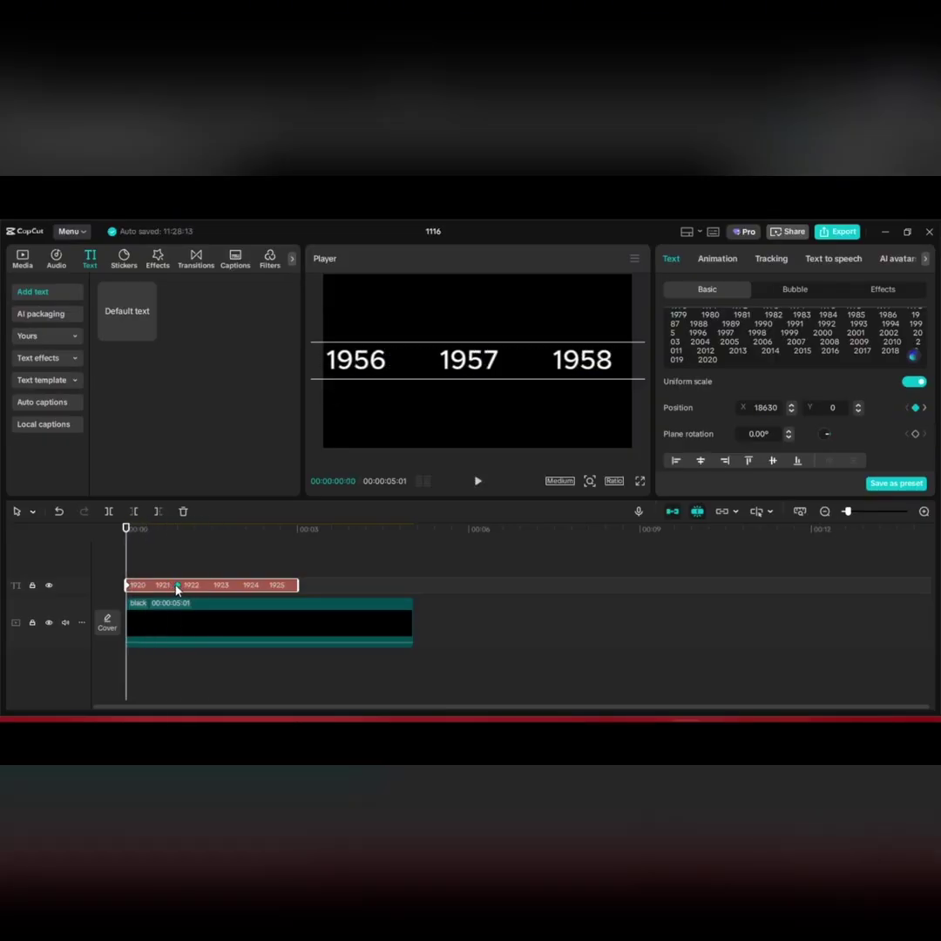
key("space")
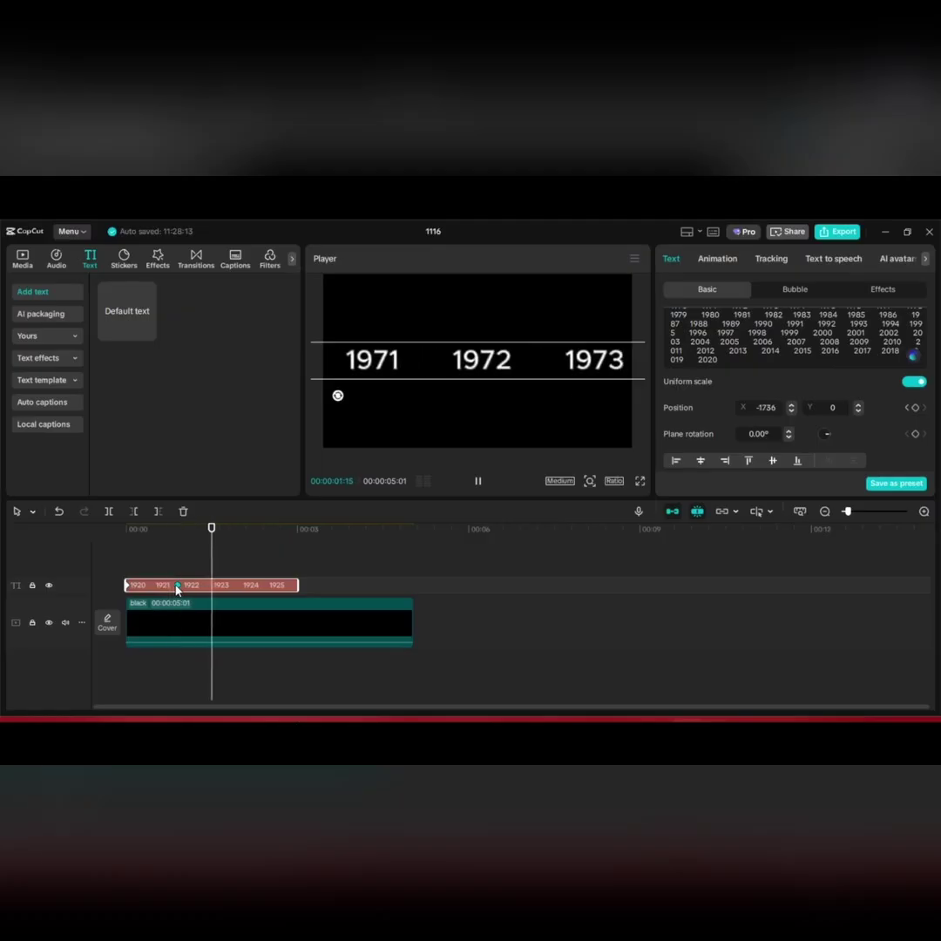
key("space")
key("ctrl+z")
Duplicate the black background clip onto a new video track above the years text.
left_click(171, 611)
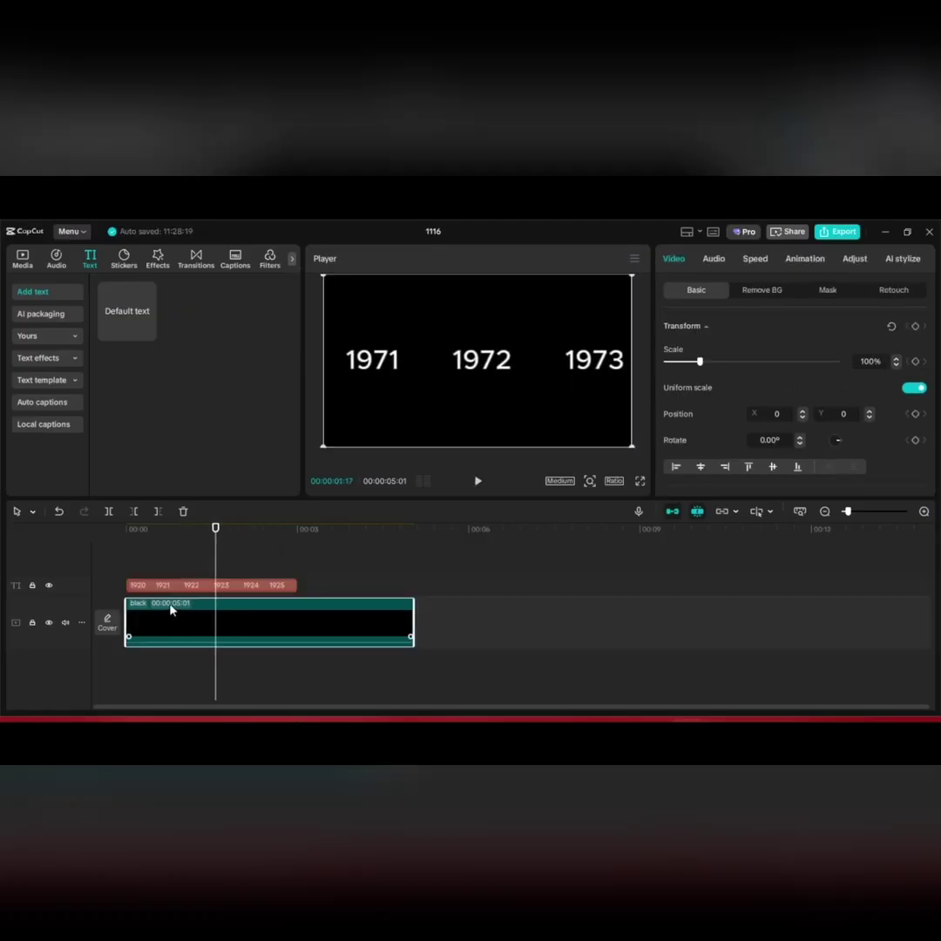
mouse_move(172, 611)
left_mouse_down()
mouse_move(172, 542)
mouse_move(175, 589)
left_mouse_up()
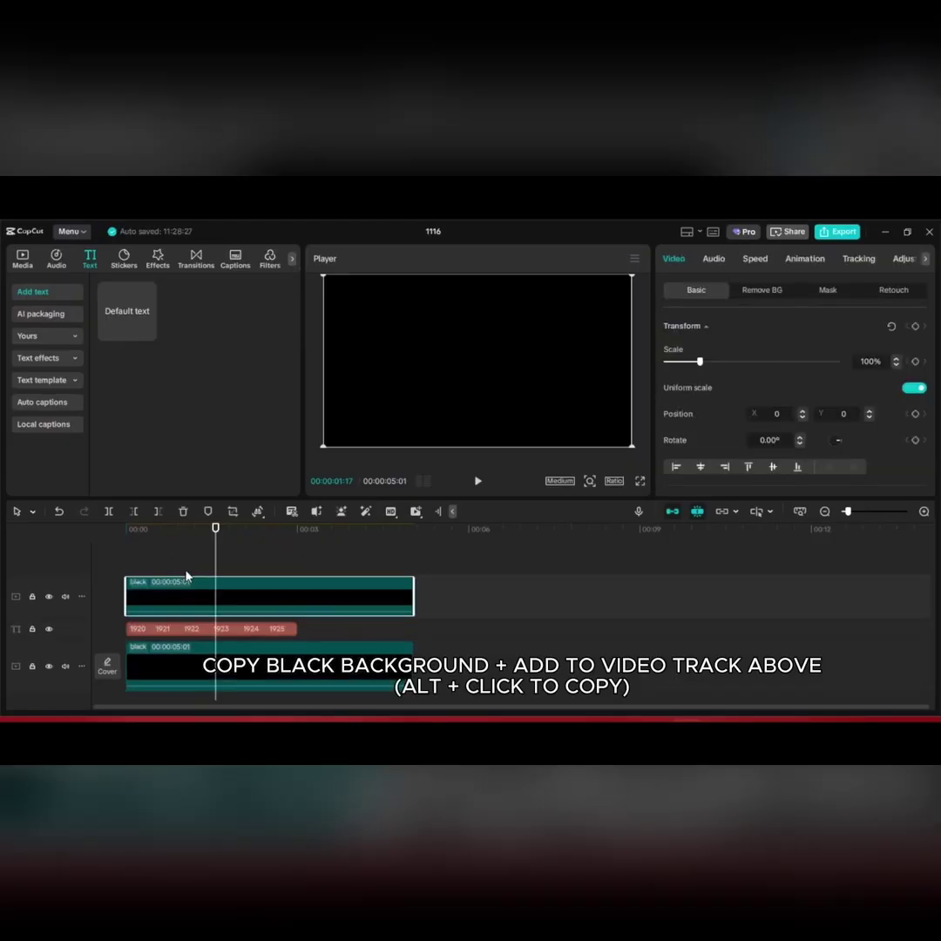
At 00:00:00:16, add a Rectangle mask to the upper black clip and reverse it.
left_click_drag(213, 529, 157, 555)
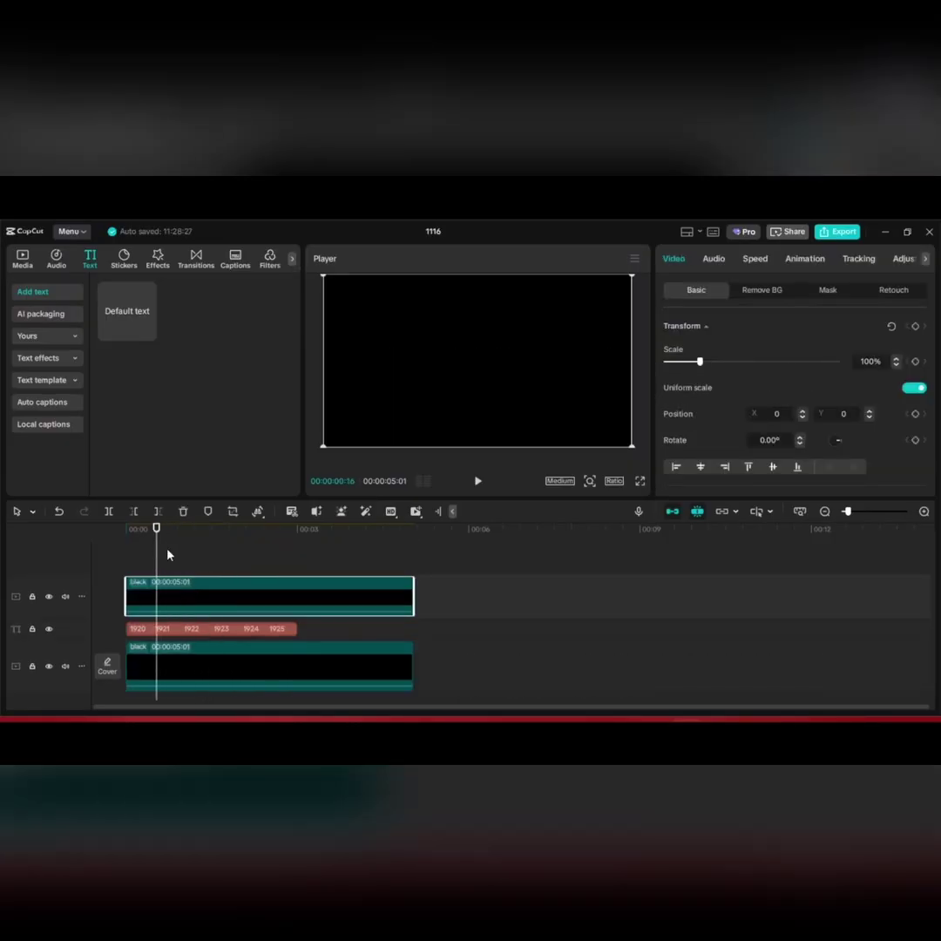
left_click(827, 295)
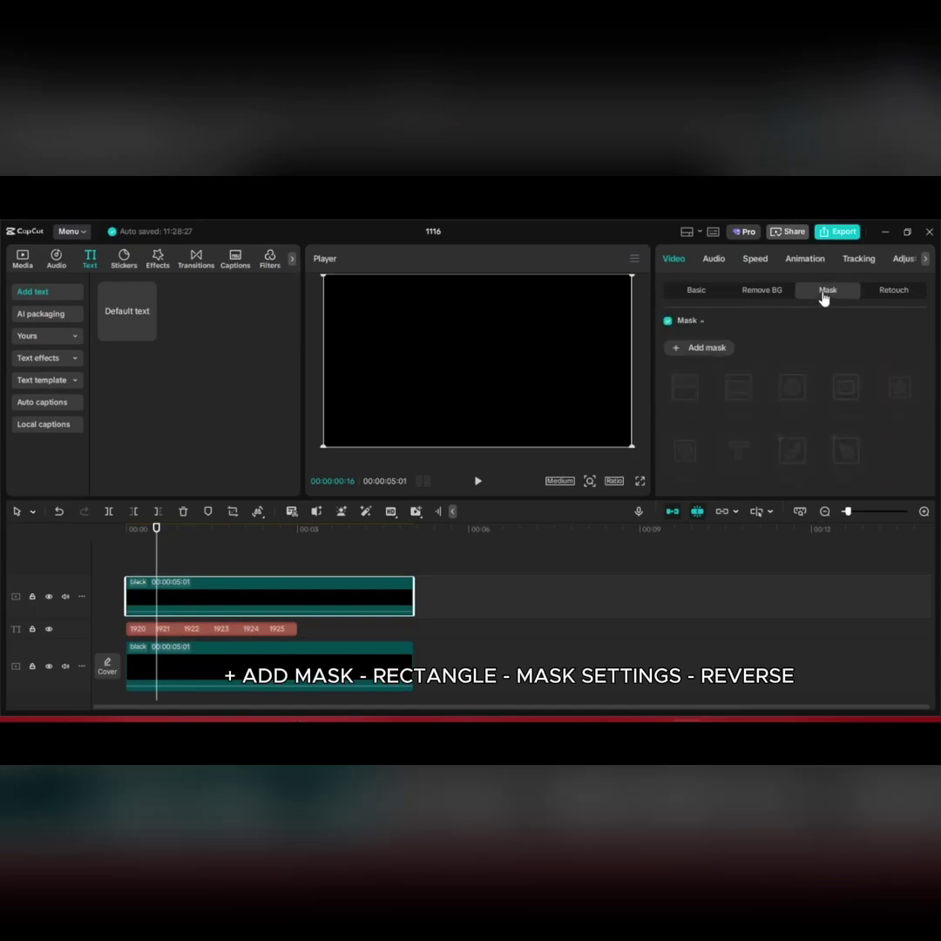
left_click(694, 348)
left_click(847, 389)
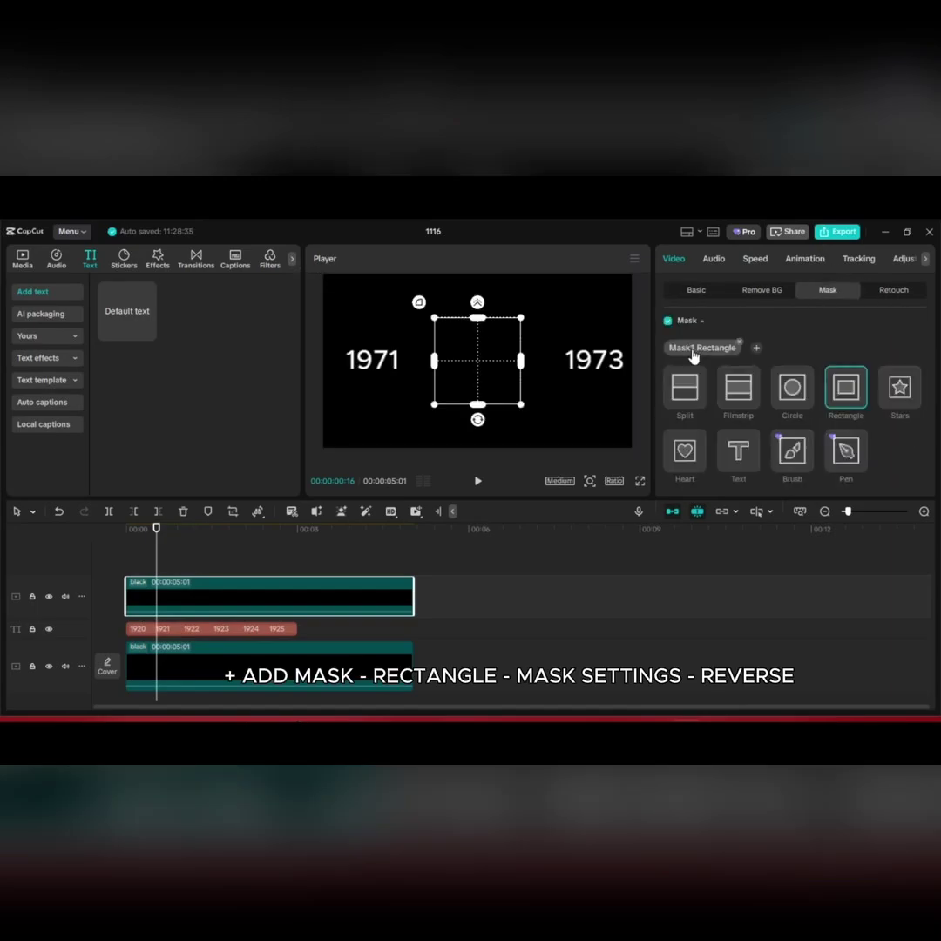
scroll(820, 436, "down", 2)
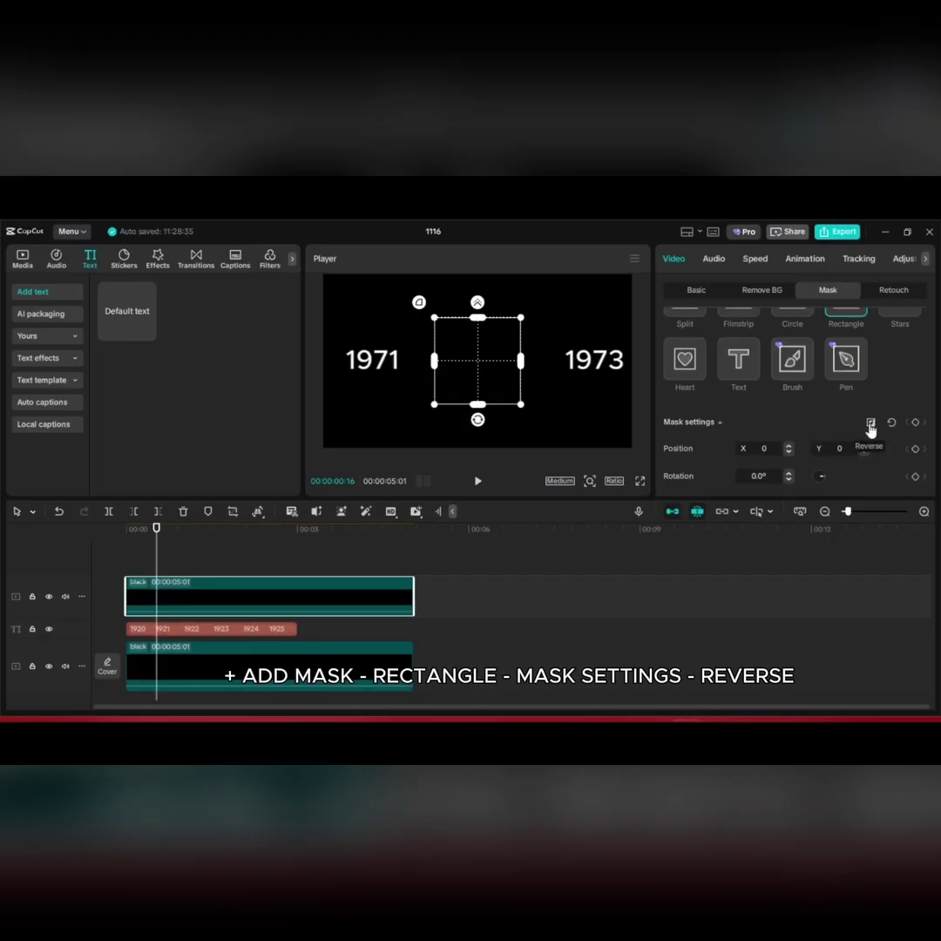
left_click(871, 426)
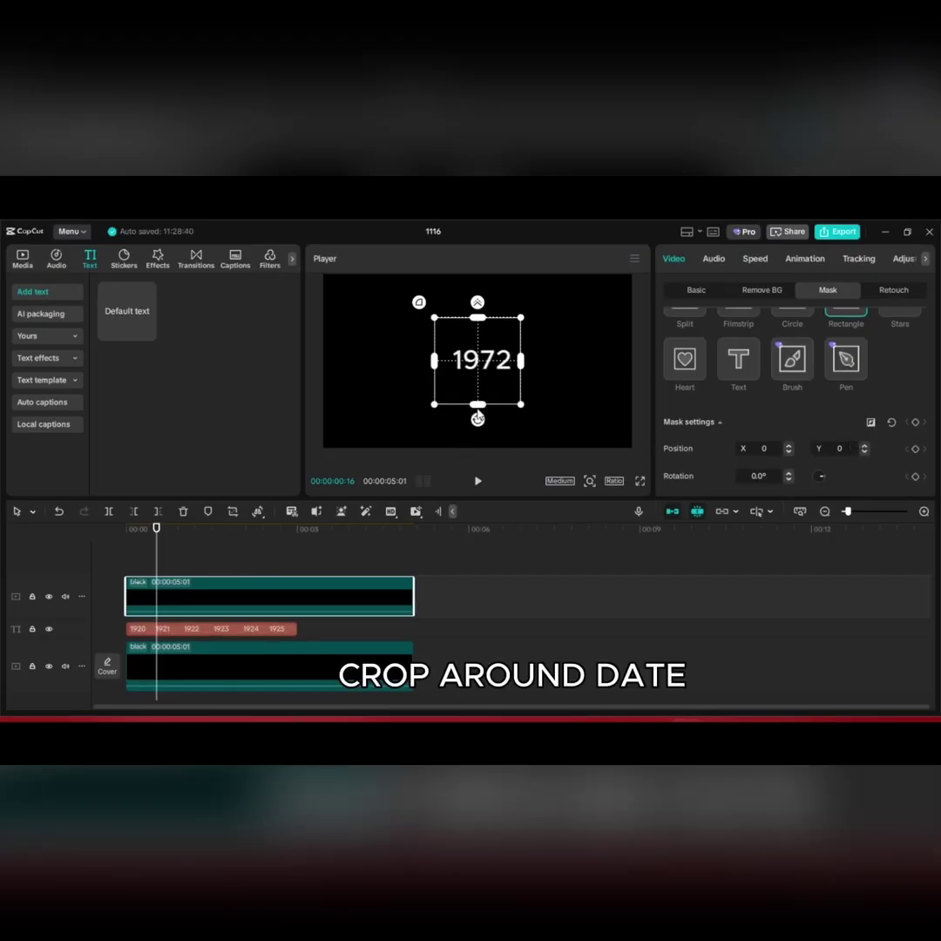
Fit the rectangle mask around 1972 at about 538 by 223 with X at 25, and set its feather to 45.
left_click_drag(479, 412, 480, 379)
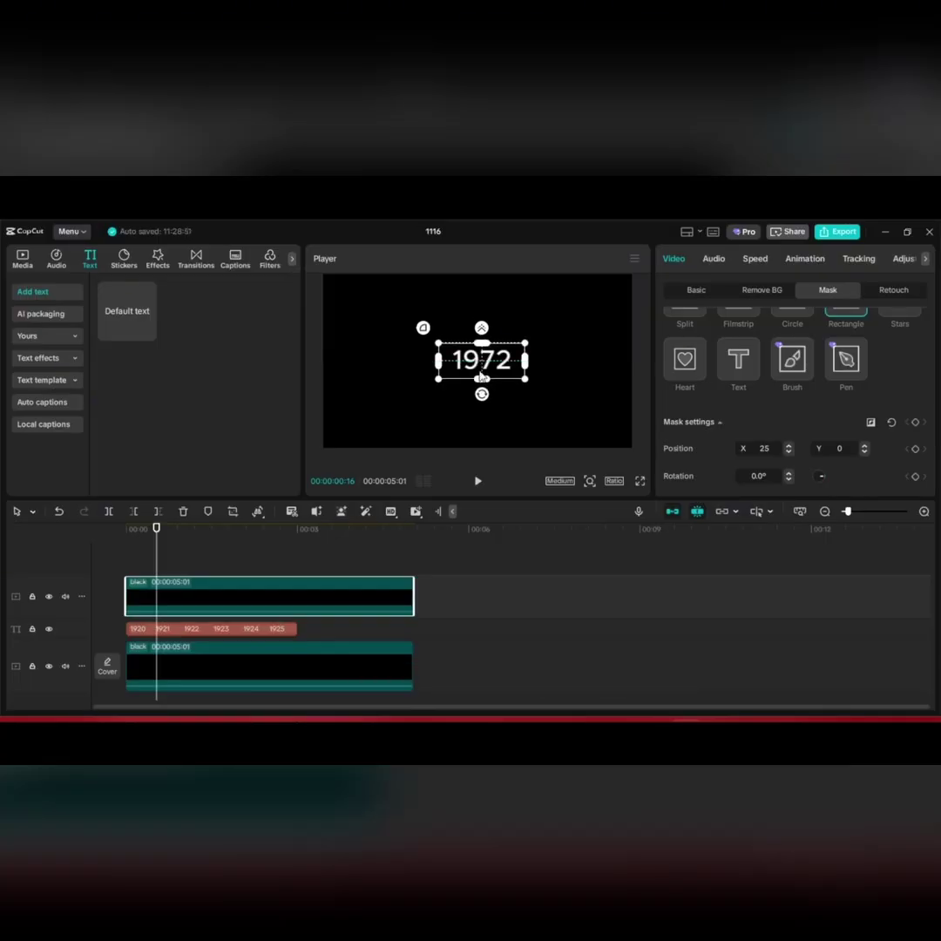
scroll(758, 443, "down", 2)
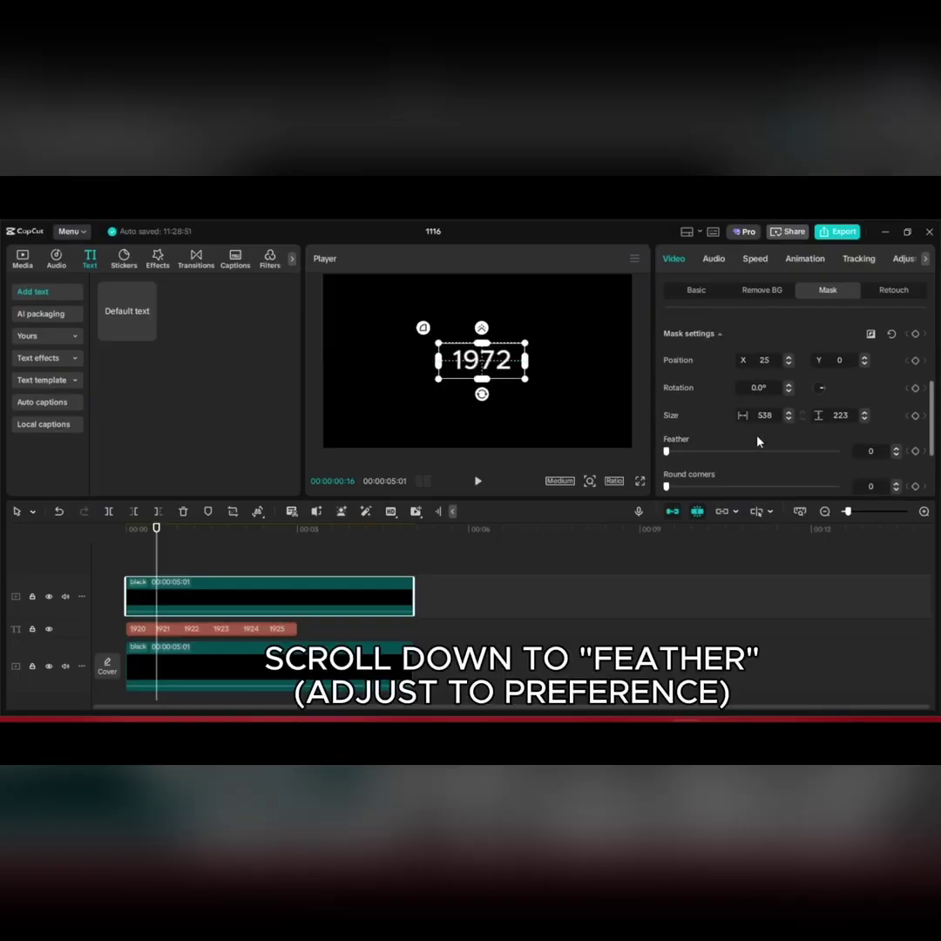
left_click_drag(668, 455, 741, 468)
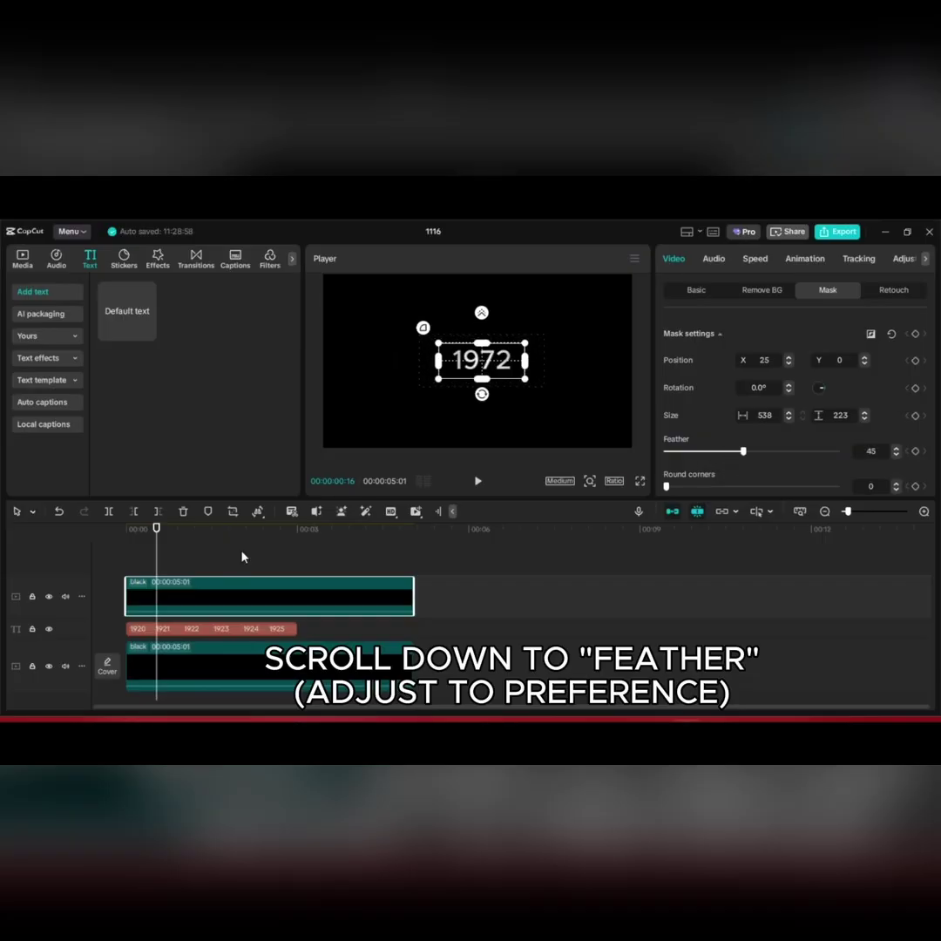
Preview the masked year scroll from the beginning of the timeline.
key("Left")
left_click_drag(180, 563, 223, 567)
key("Home")
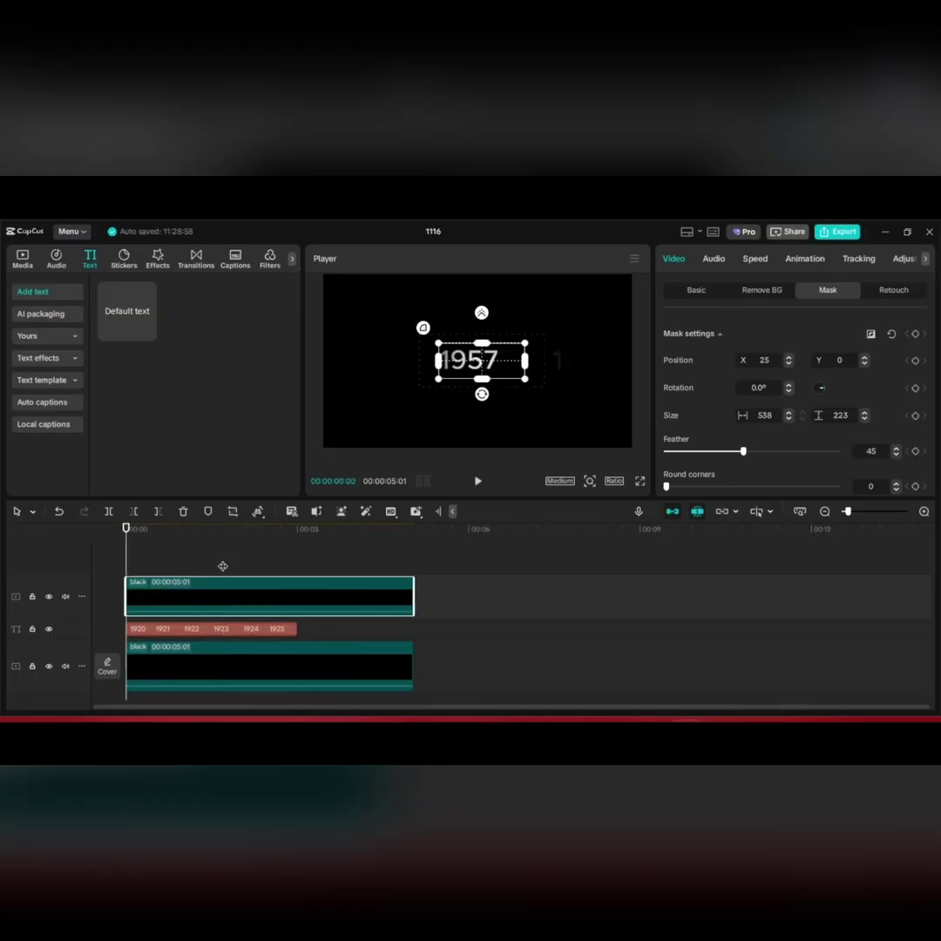
key("space")
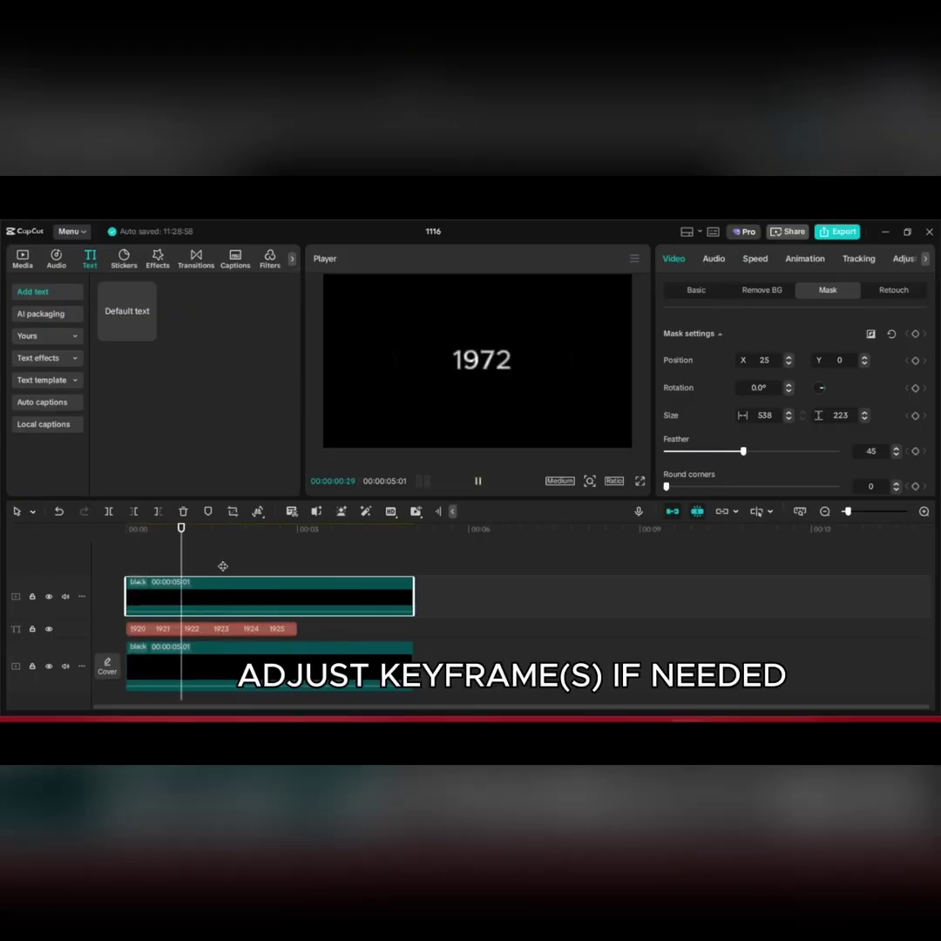
Move the end keyframe of the years text slightly later to slow the scroll, and play it from the start.
left_click(196, 628)
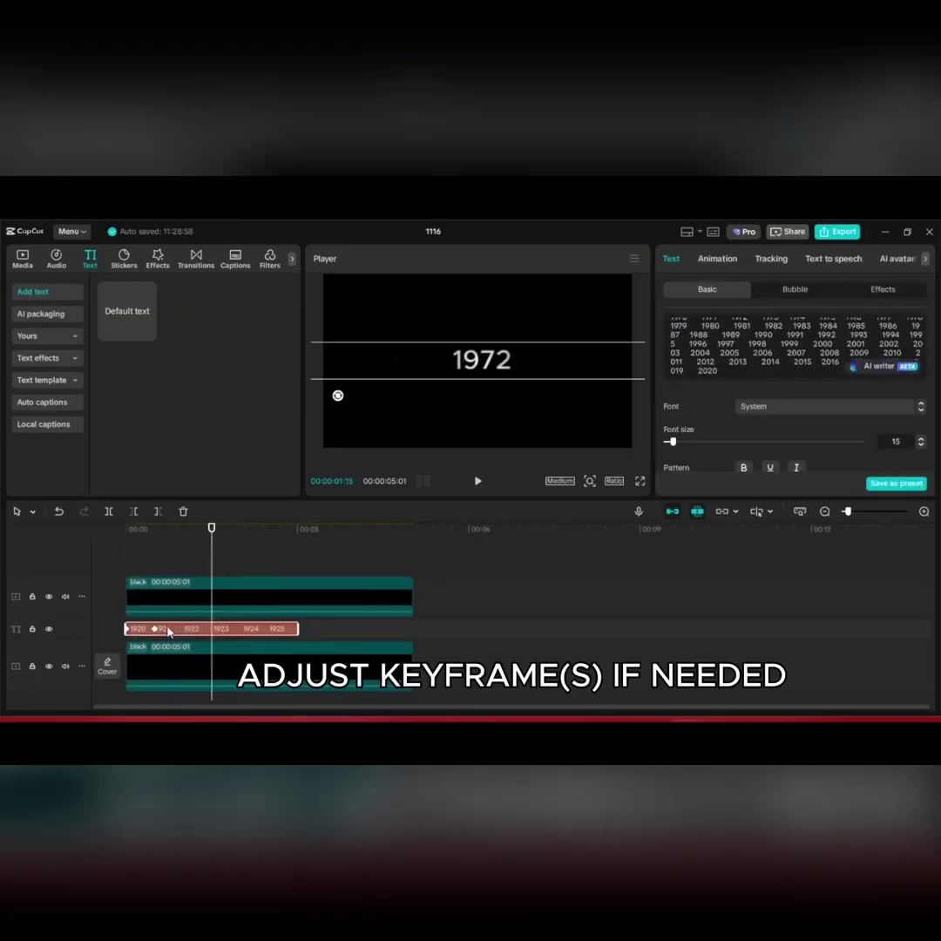
left_click(155, 628)
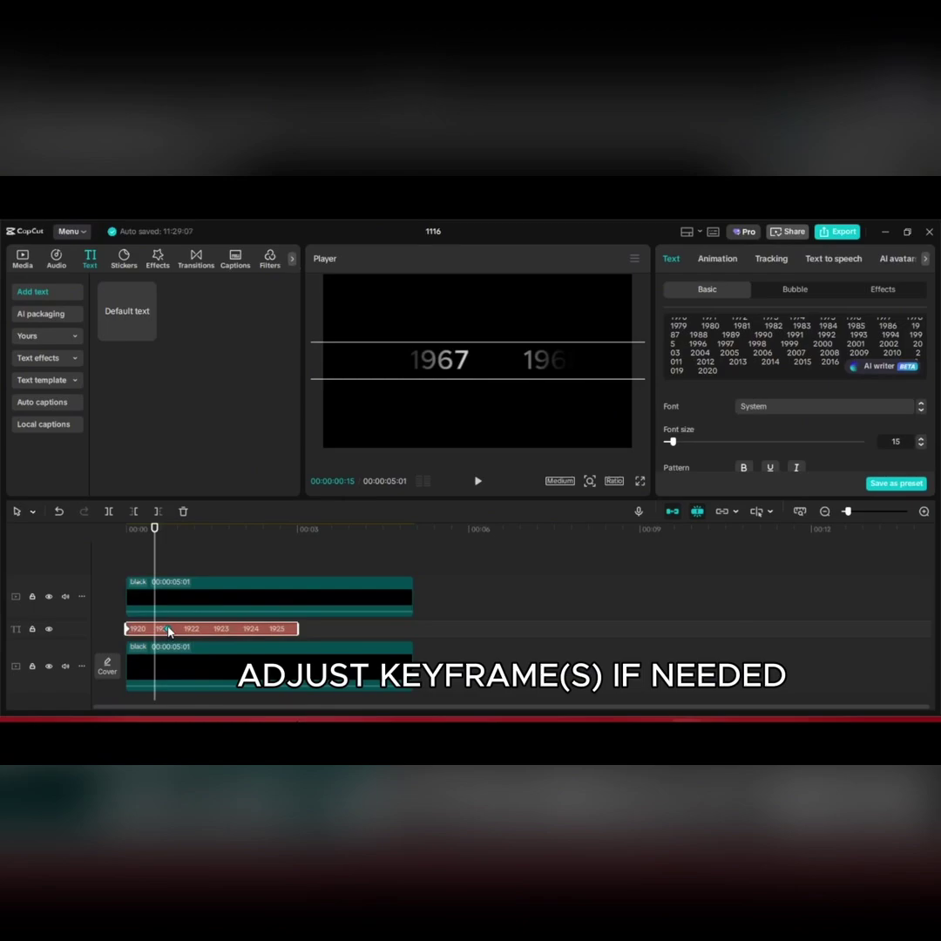
key("Home")
key("space")
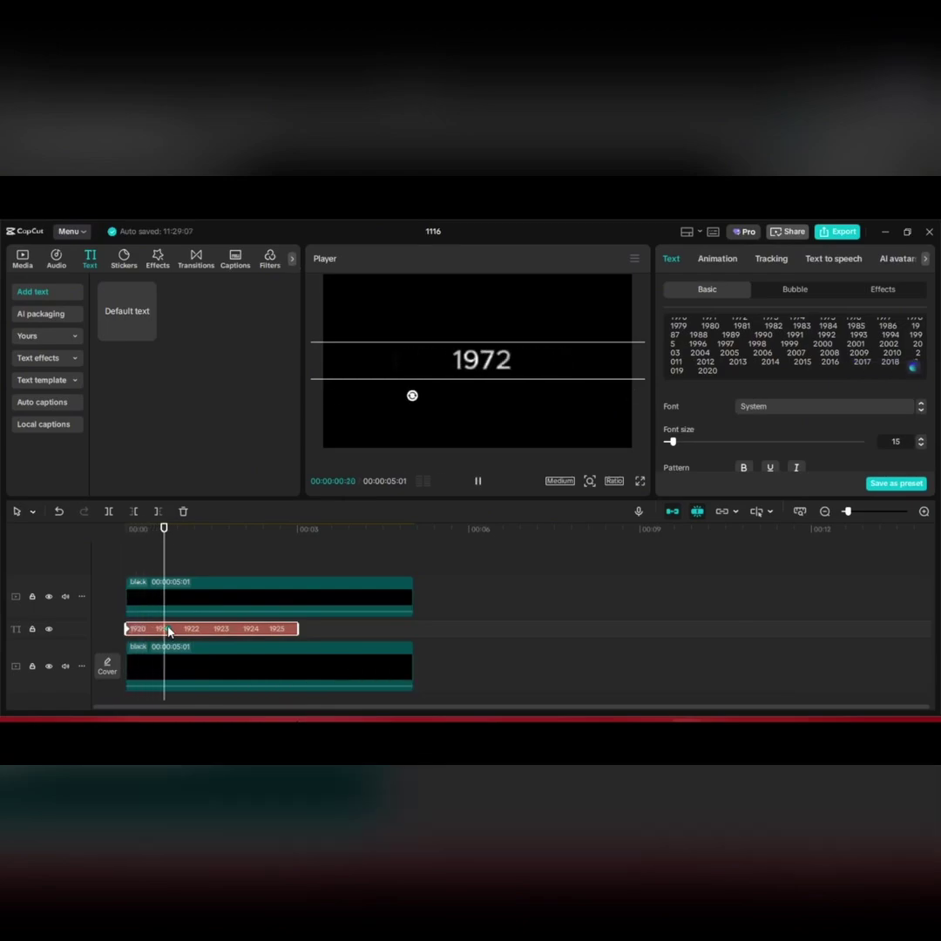
Deselect the text clip and play back the finished year scroll from the start past the text's end.
left_click(183, 555)
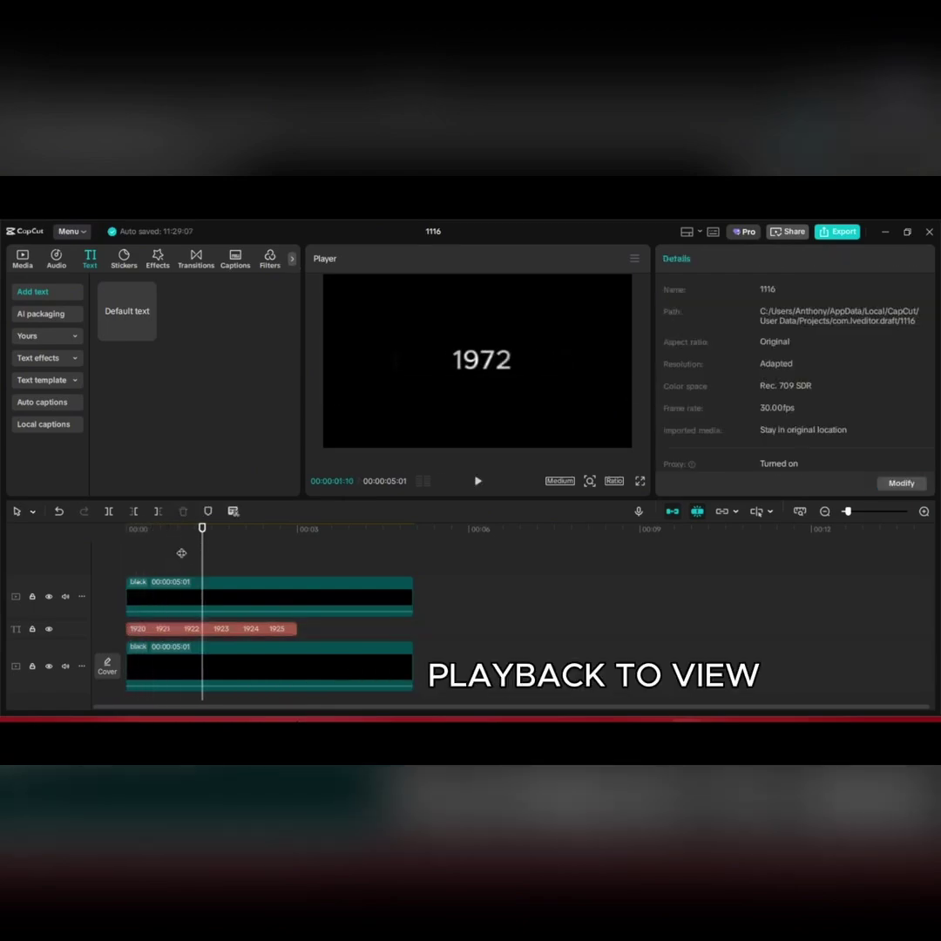
key("Home")
key("space")
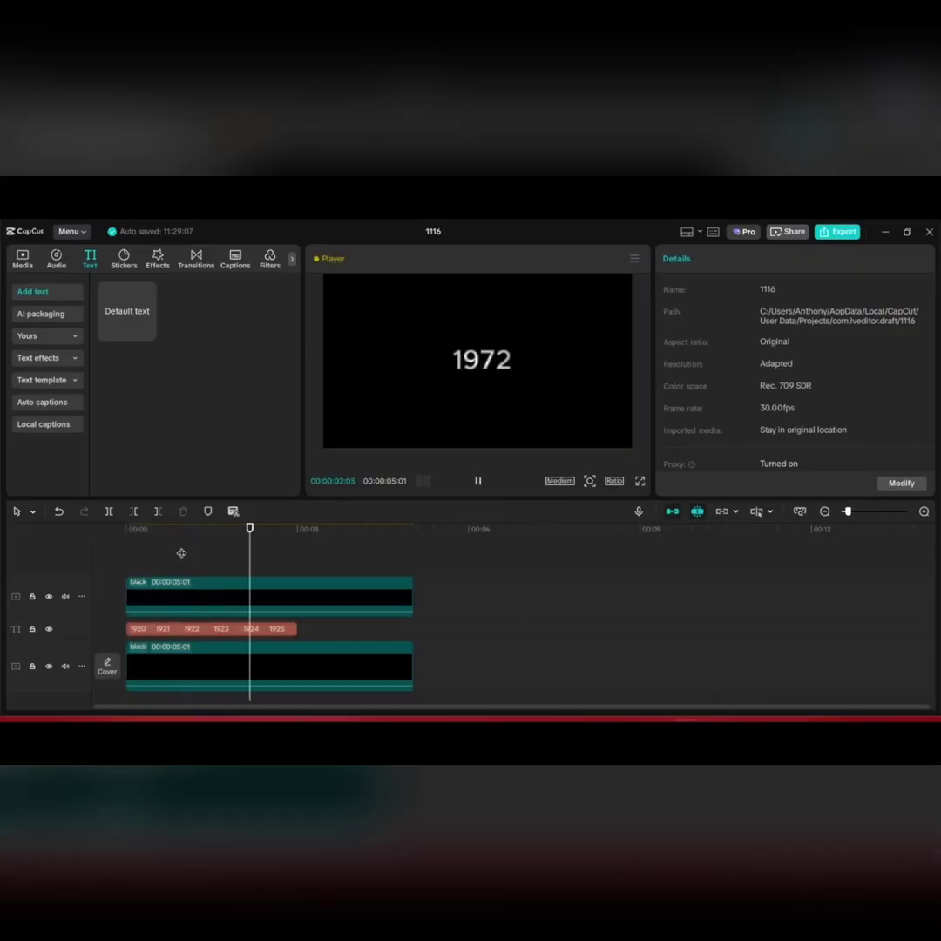
key("space")
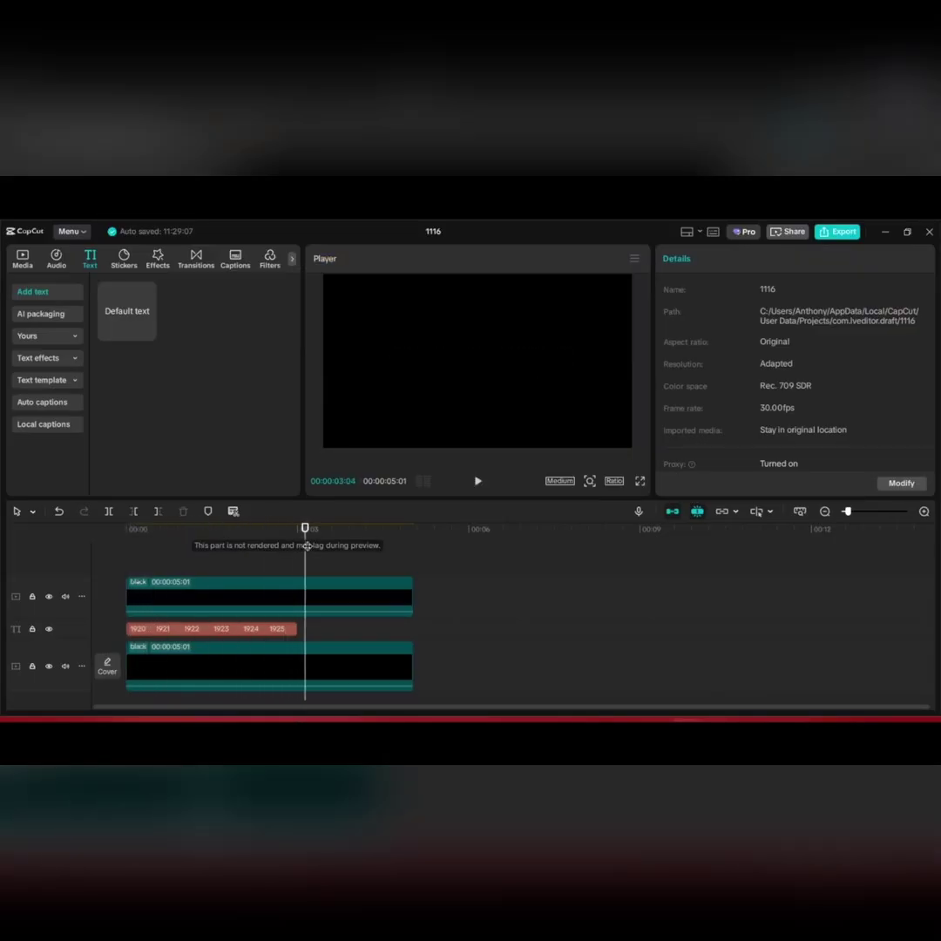
left_click(205, 562)
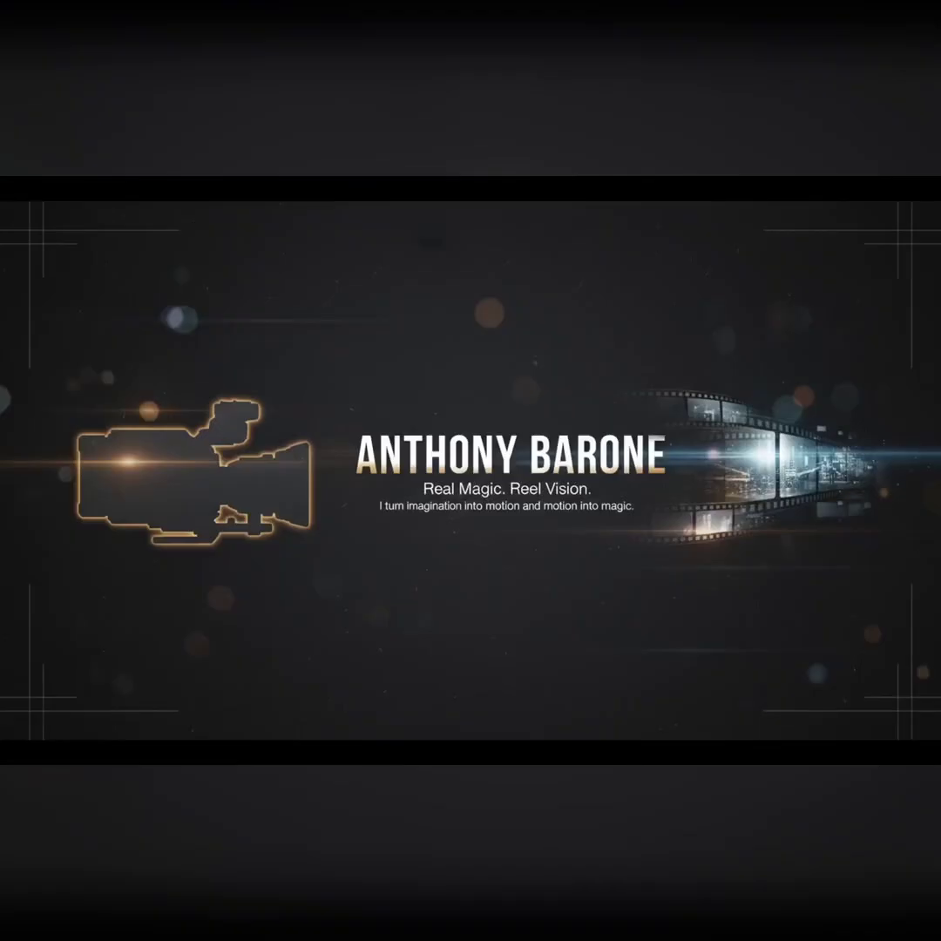